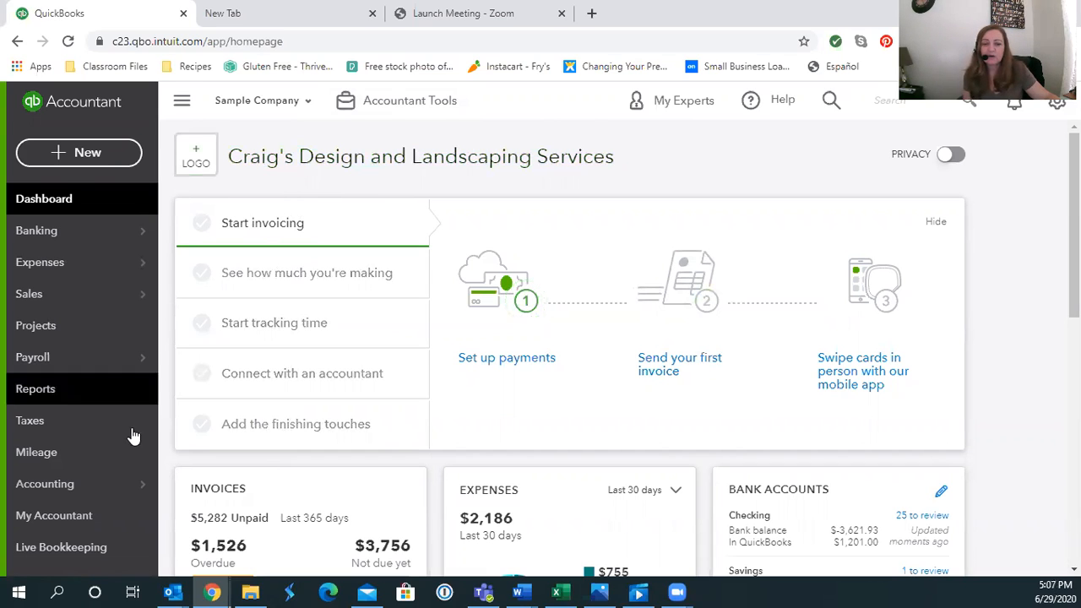
# Open the Chart of Accounts from the Accounting menu
pyautogui.moveTo(48, 490)
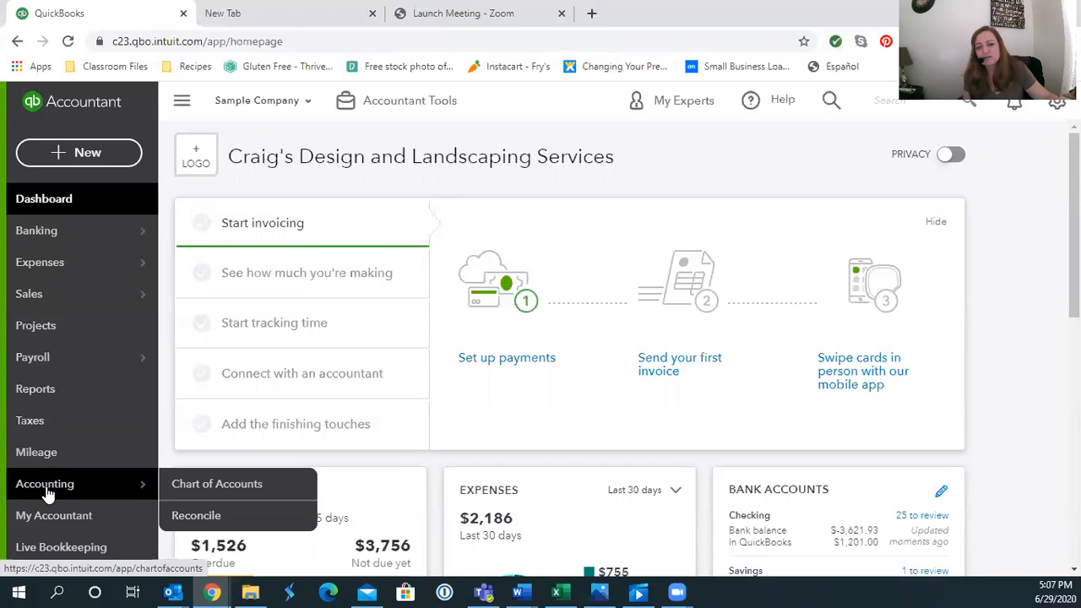
pyautogui.click(175, 487)
# Create an account named Deposits with account and detail type Other Current Liabilities
pyautogui.click(602, 443)
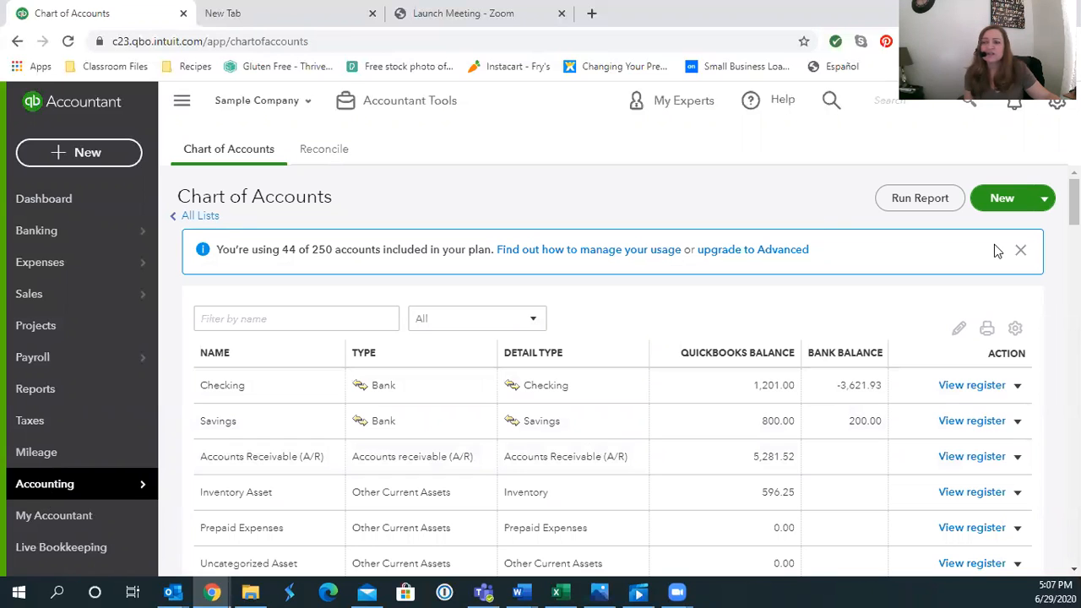
pyautogui.click(1013, 201)
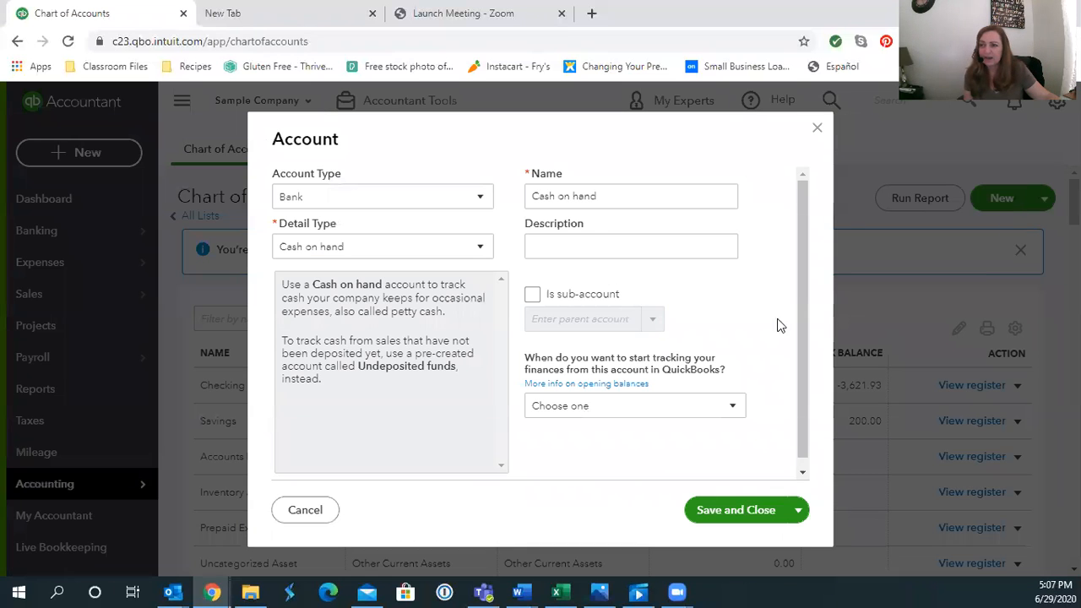
pyautogui.click(430, 205)
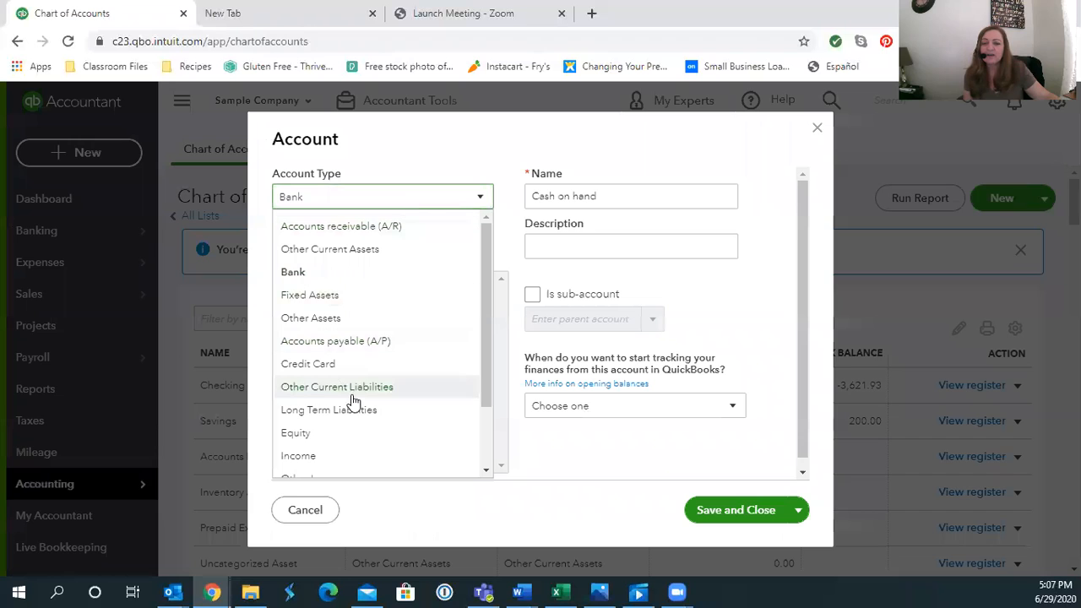
pyautogui.click(354, 393)
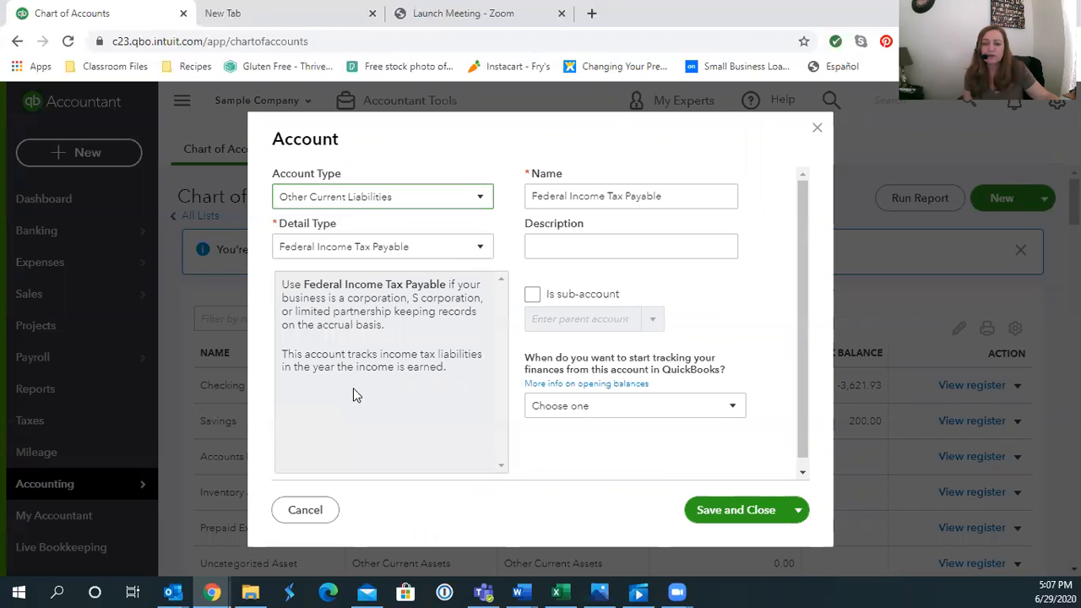
pyautogui.click(459, 251)
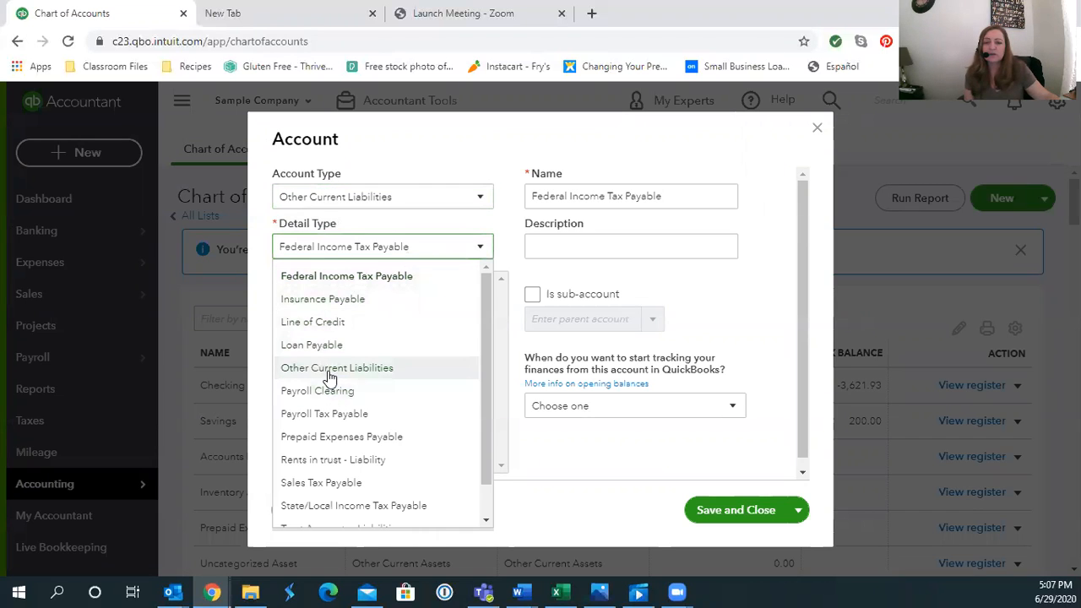
pyautogui.click(330, 368)
pyautogui.click(651, 195)
pyautogui.hotkey('ctrl', 'a')
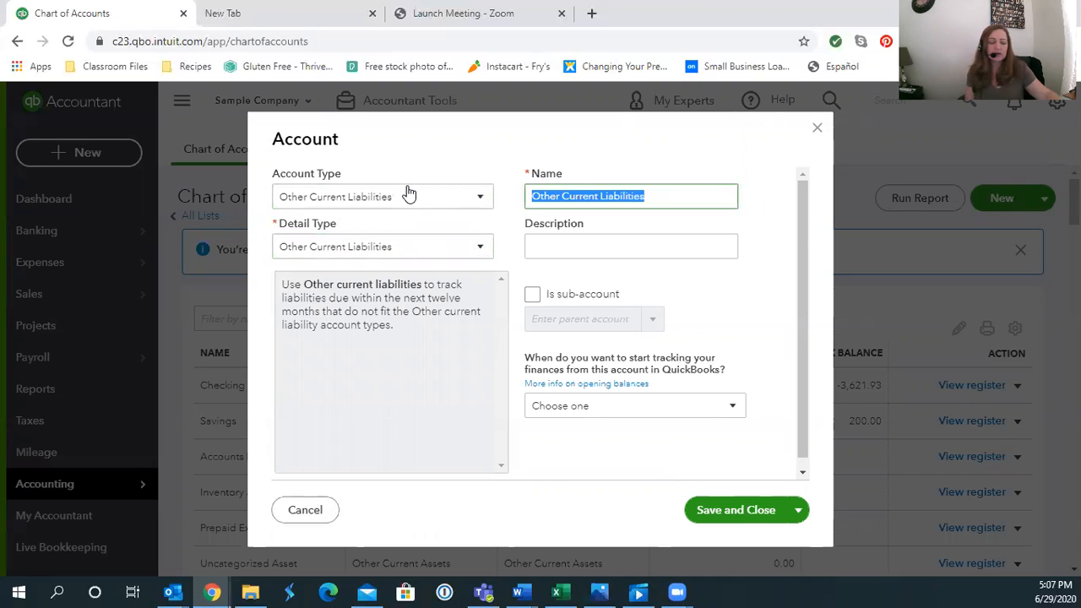
pyautogui.write('Deposits')
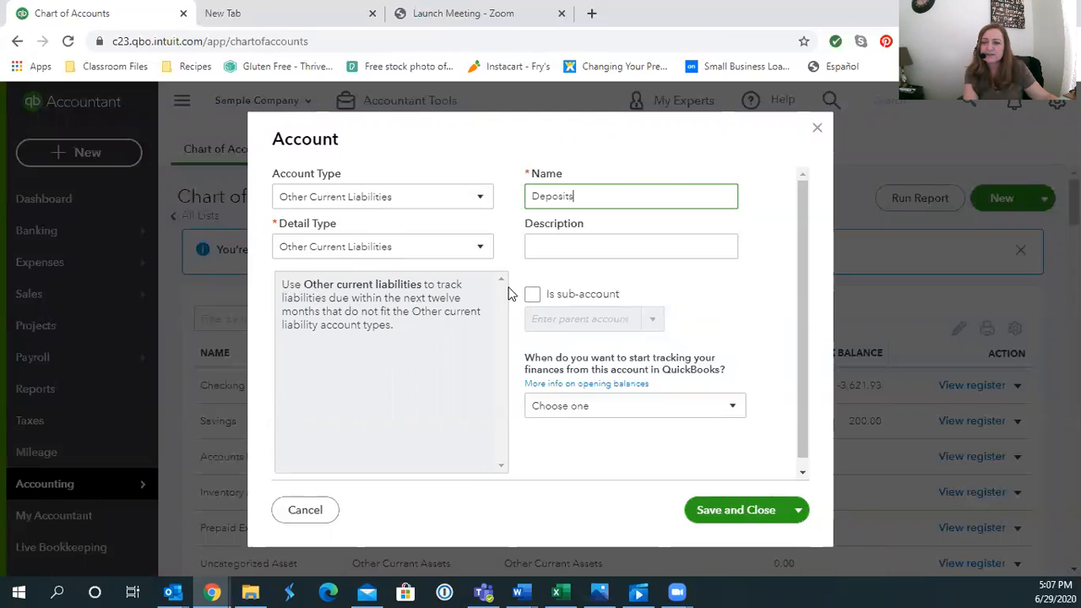
pyautogui.click(718, 513)
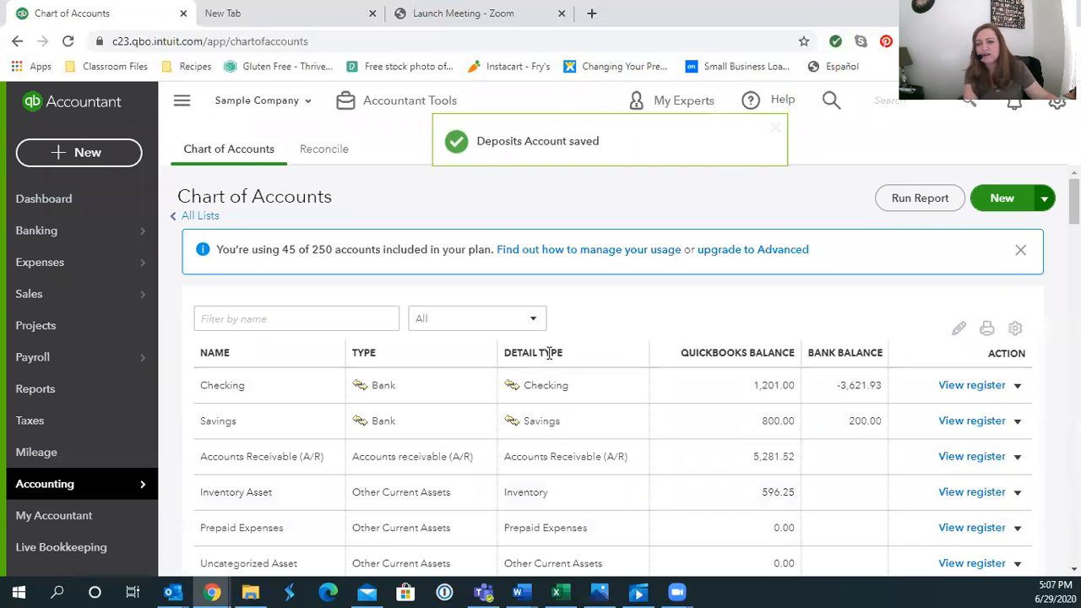
# Start a new service item named Deposit in Products and Services
pyautogui.moveTo(111, 294)
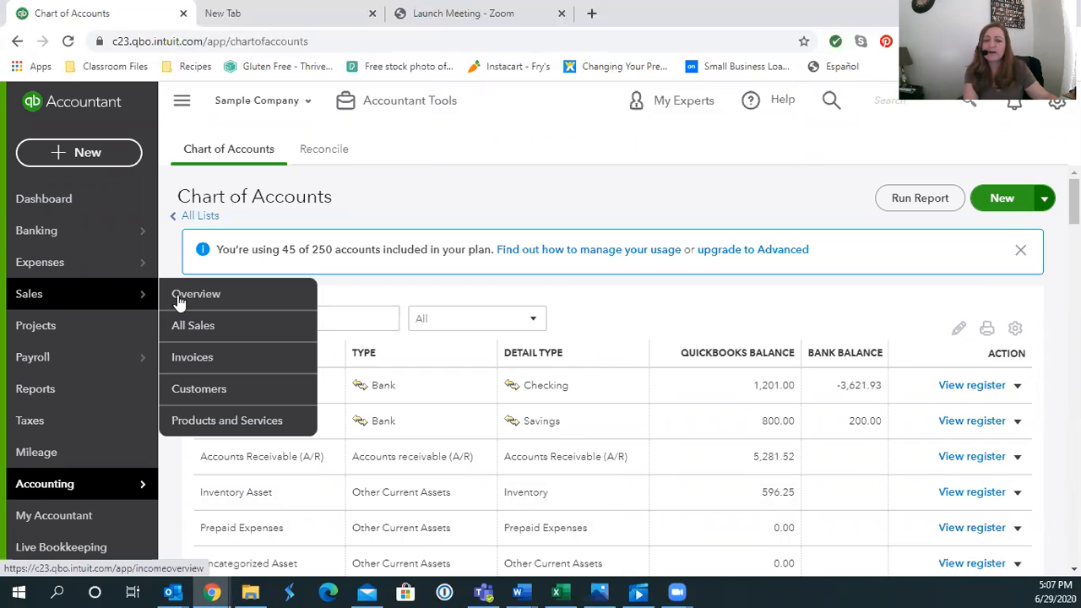
pyautogui.click(237, 420)
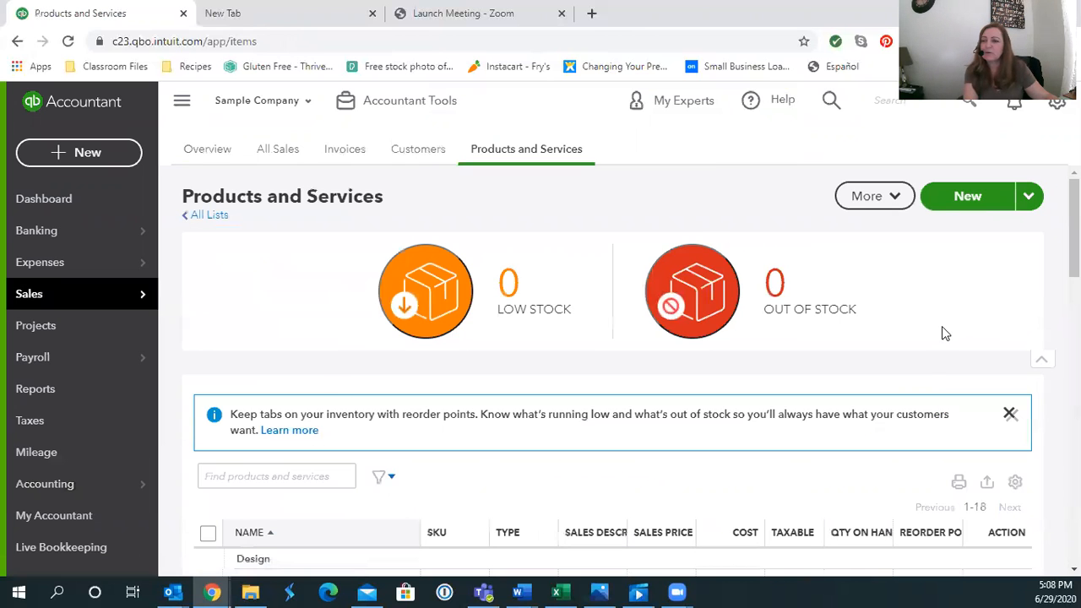
pyautogui.click(972, 194)
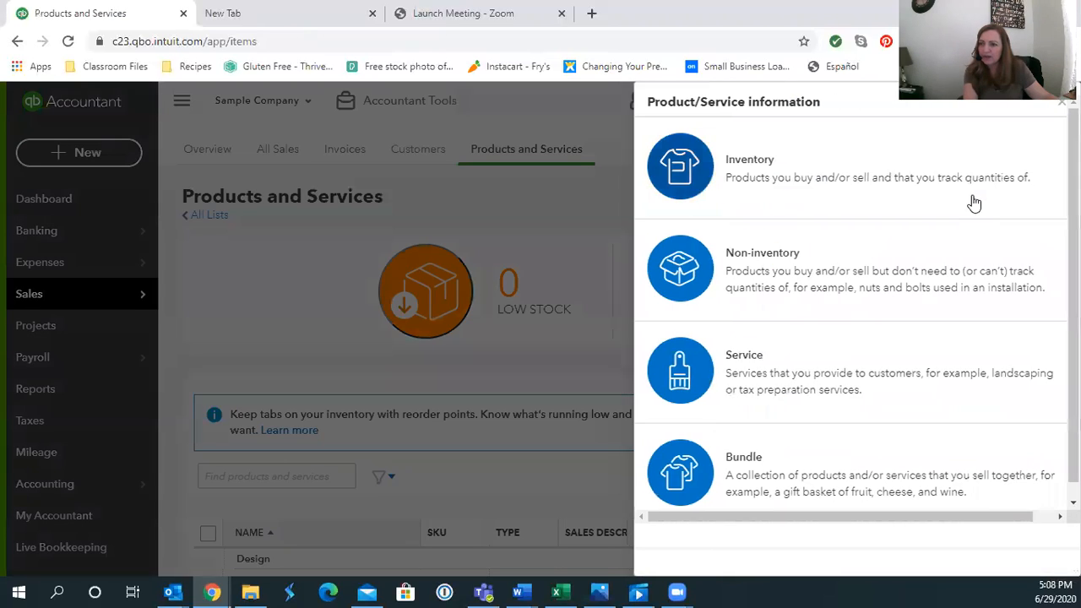
pyautogui.click(811, 396)
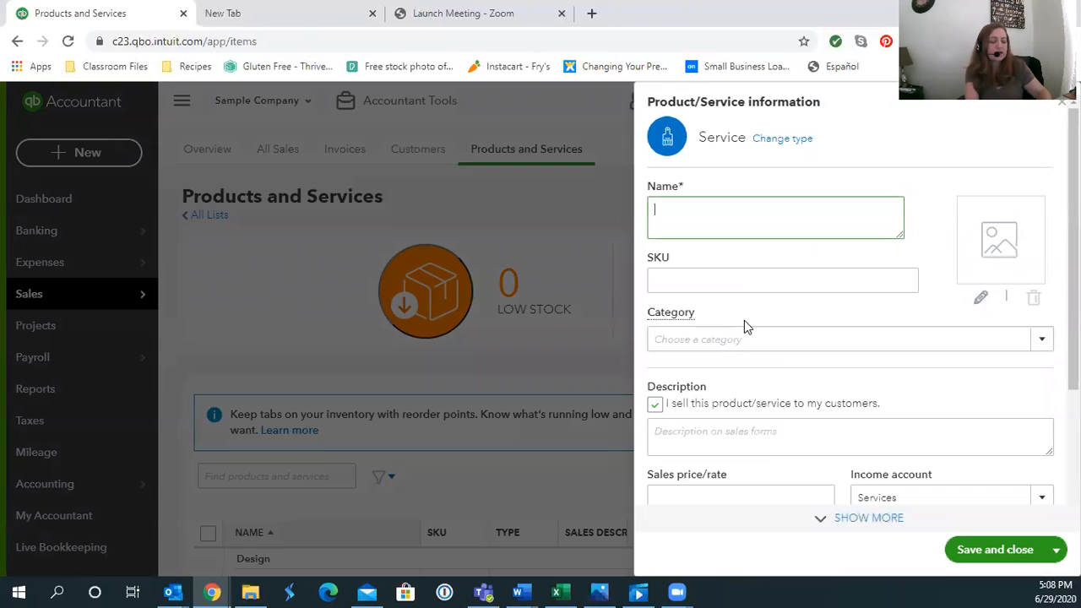
pyautogui.write('Deposit')
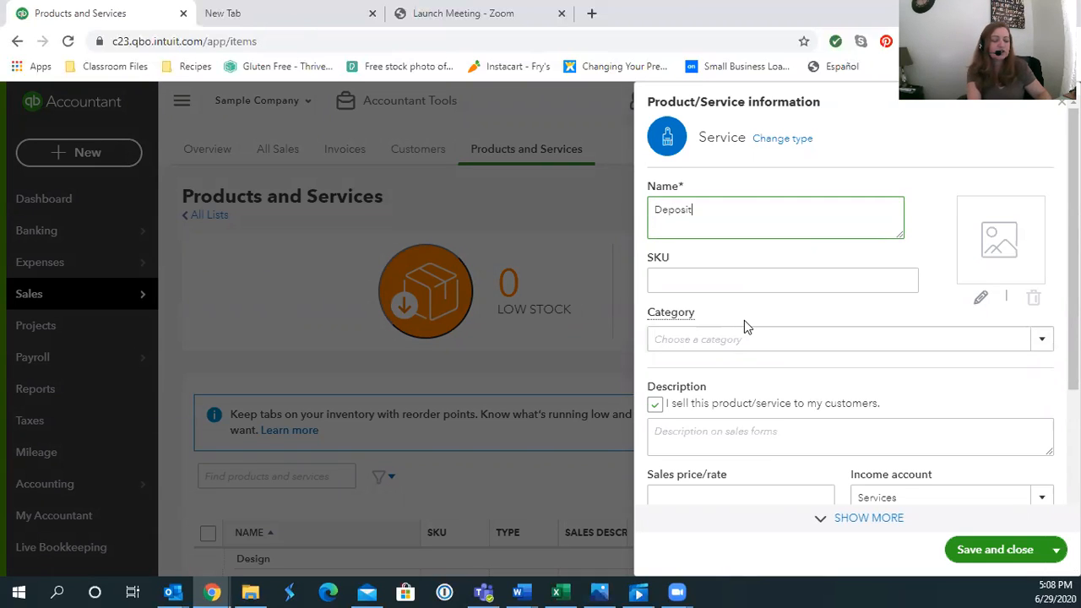
# Post the Deposit item to the Deposits account, describe it 'Deposit', mark it Nontaxable, and save
pyautogui.click(921, 500)
pyautogui.write('Depo')
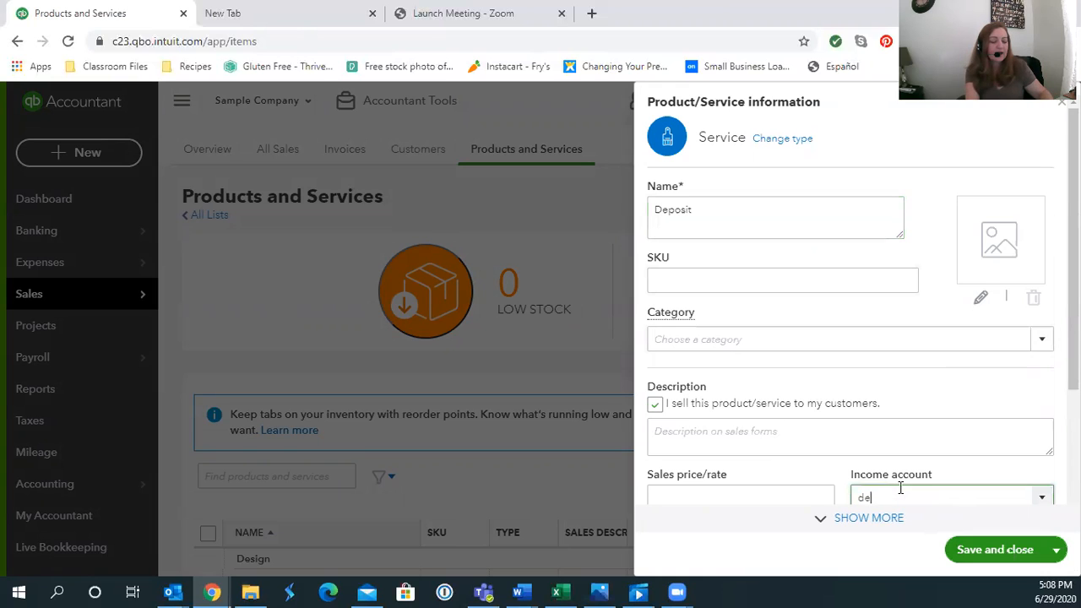
pyautogui.write('sits')
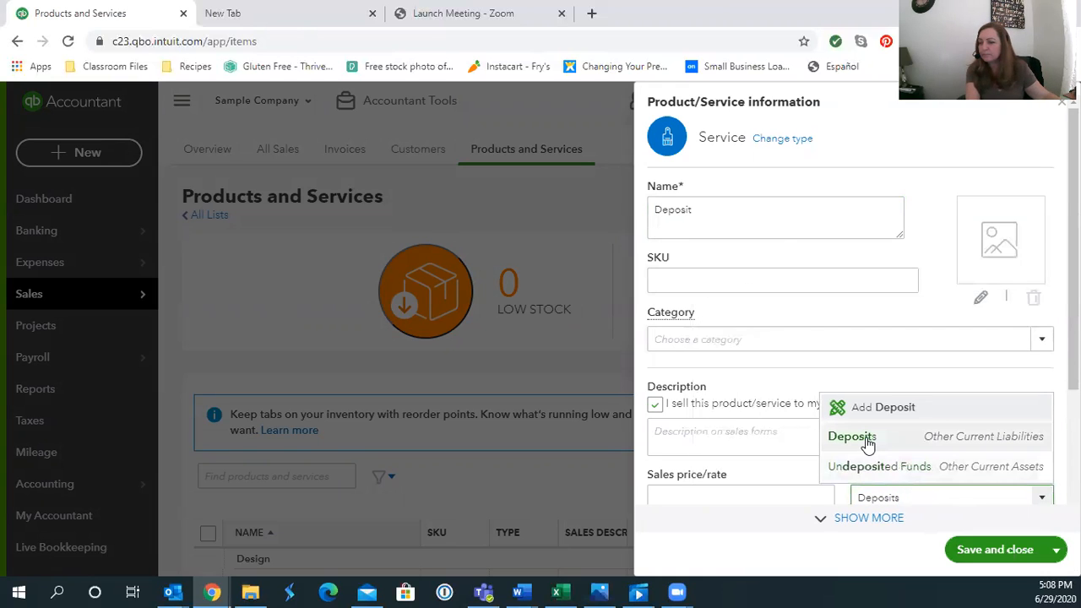
pyautogui.click(867, 439)
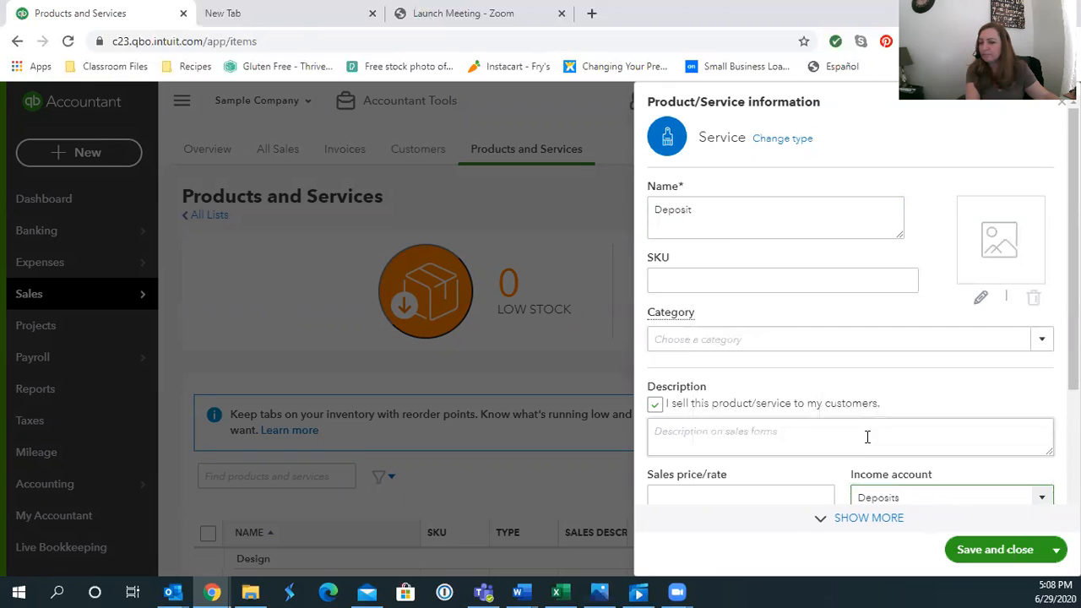
pyautogui.click(689, 435)
pyautogui.write('Deposit')
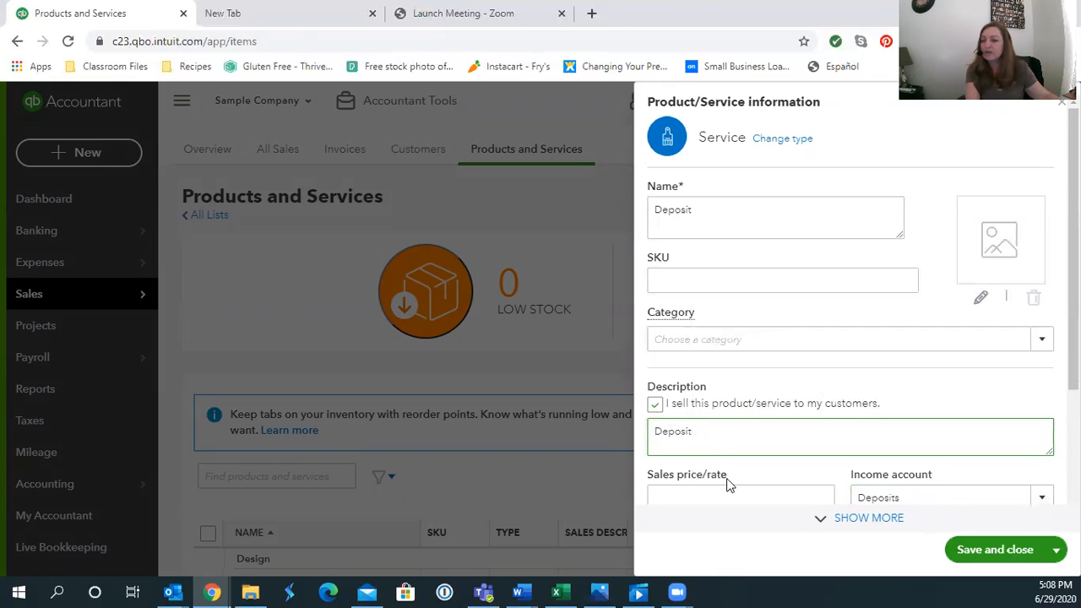
pyautogui.scroll(-2, 728, 483)
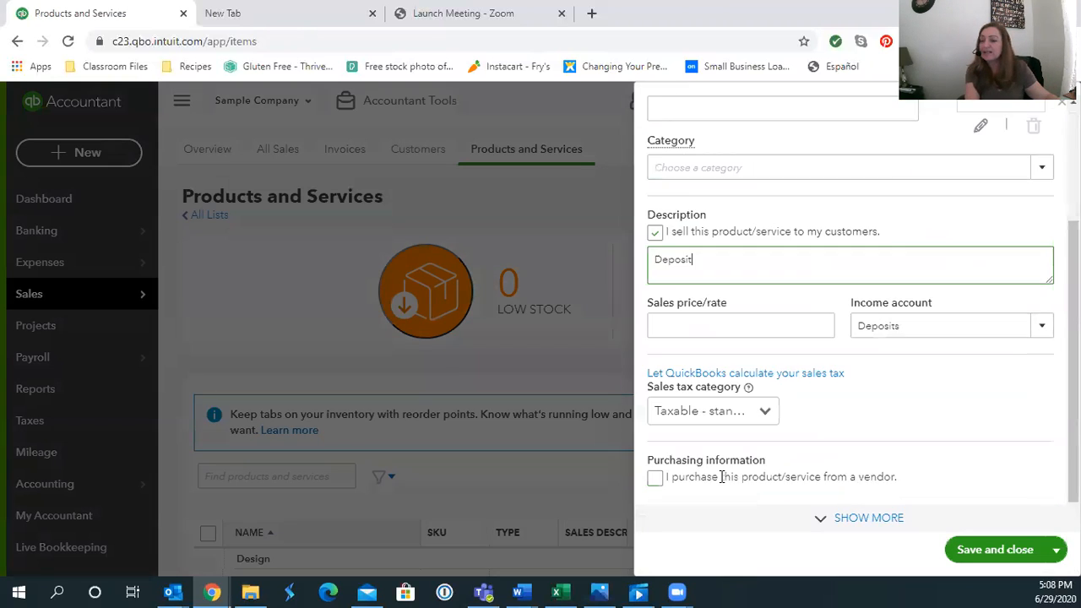
pyautogui.click(759, 404)
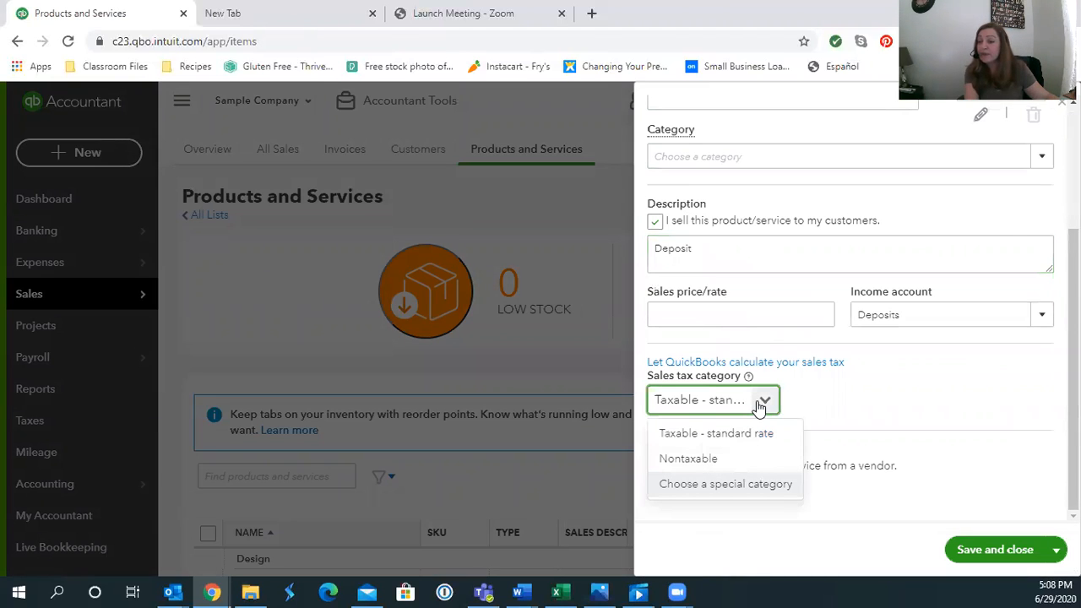
pyautogui.click(716, 459)
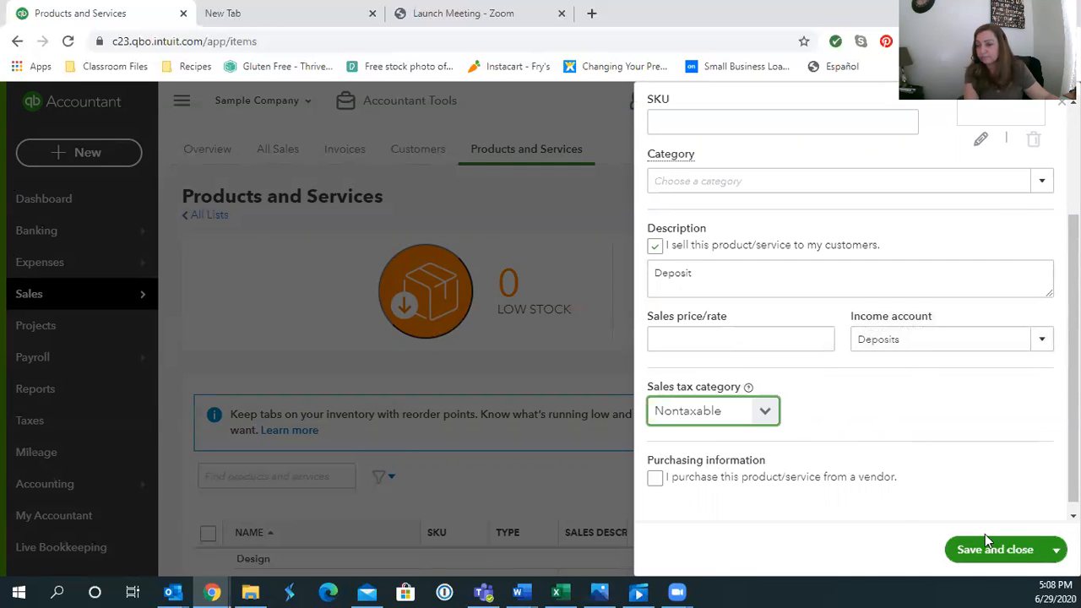
pyautogui.click(1013, 551)
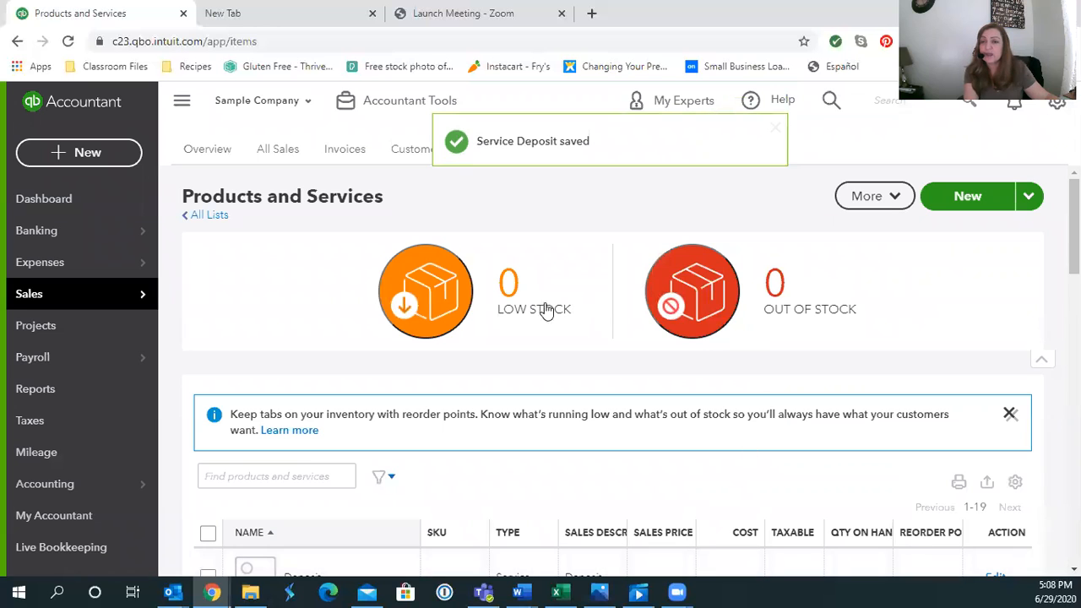
pyautogui.click(410, 155)
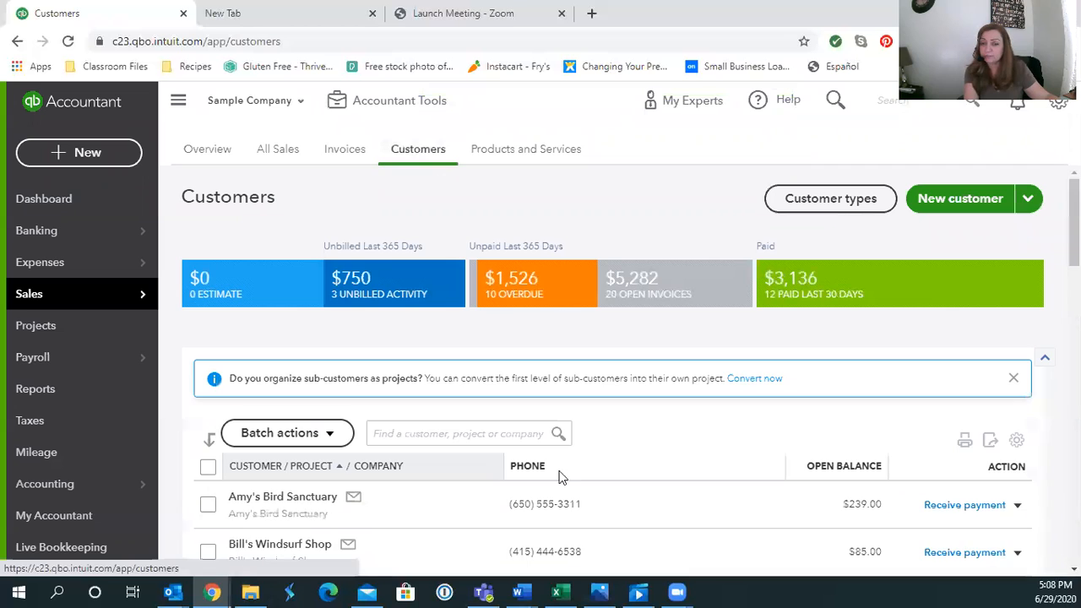
# Start a new invoice from Amy's Bird Sanctuary's customer record
pyautogui.scroll(-2, 309, 507)
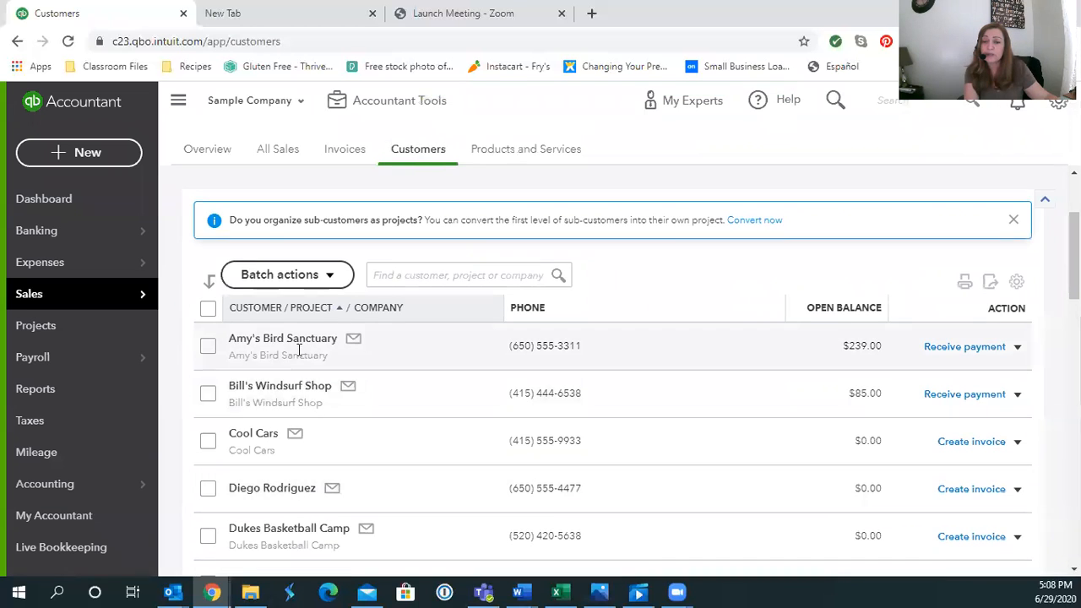
pyautogui.click(284, 342)
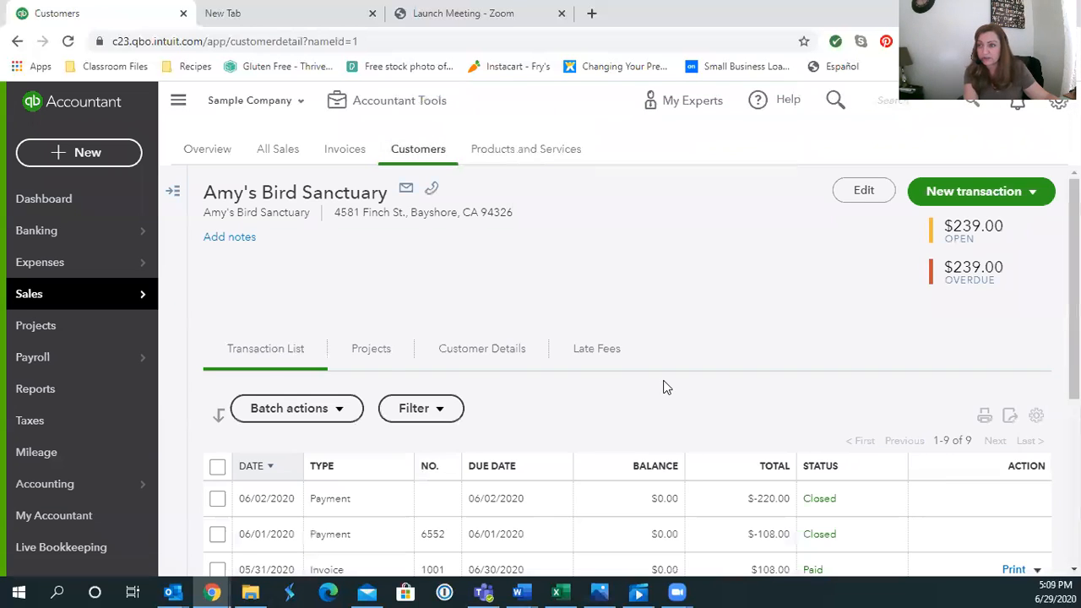
pyautogui.click(1038, 195)
pyautogui.click(953, 222)
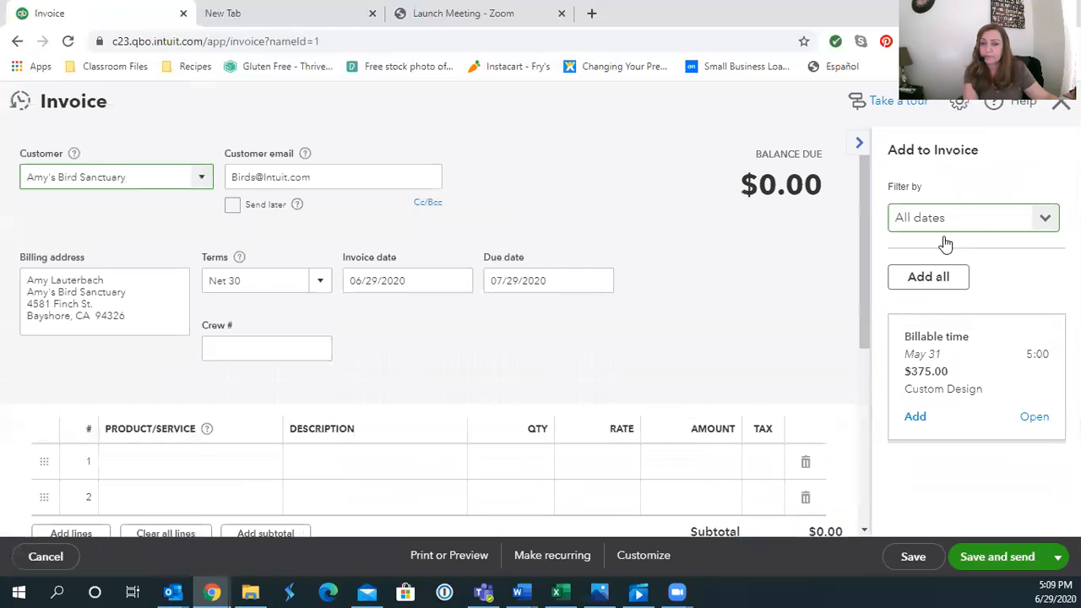
# Add a Deposit line at rate 1,000 described 'Landscaping Deposit'
pyautogui.click(209, 470)
pyautogui.write('Deposit')
pyautogui.click(263, 532)
pyautogui.click(582, 464)
pyautogui.write('100')
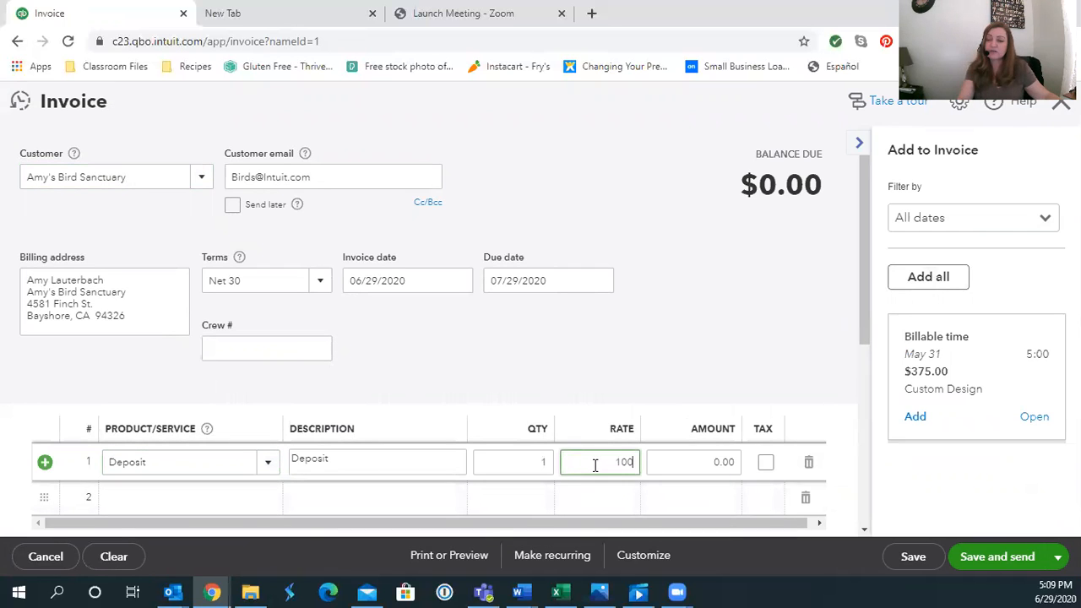
pyautogui.click(691, 345)
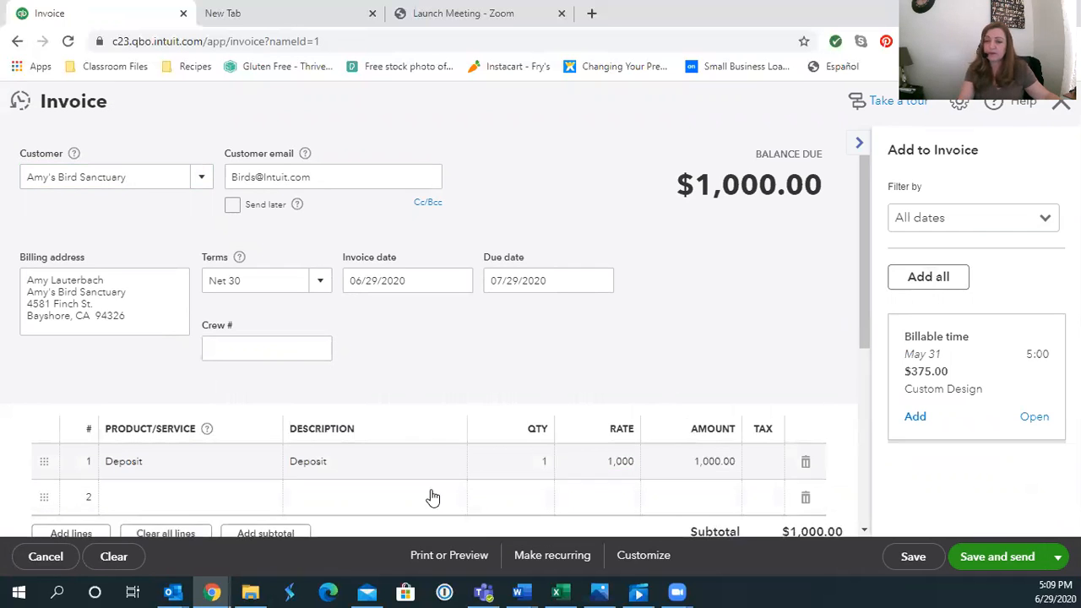
pyautogui.click(370, 460)
pyautogui.write('Landscap')
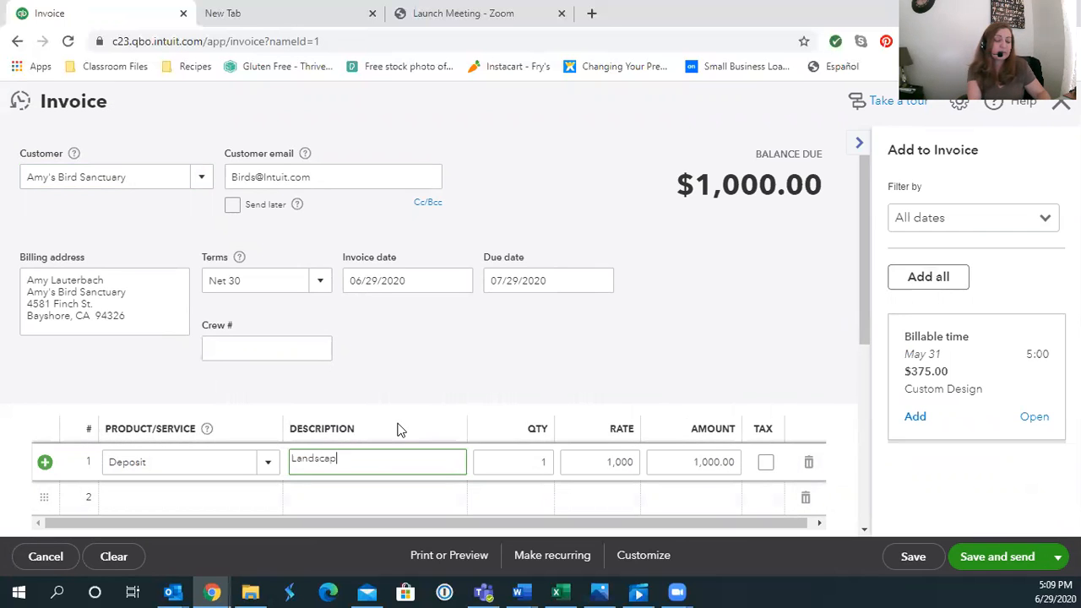
pyautogui.write('ing Deposit')
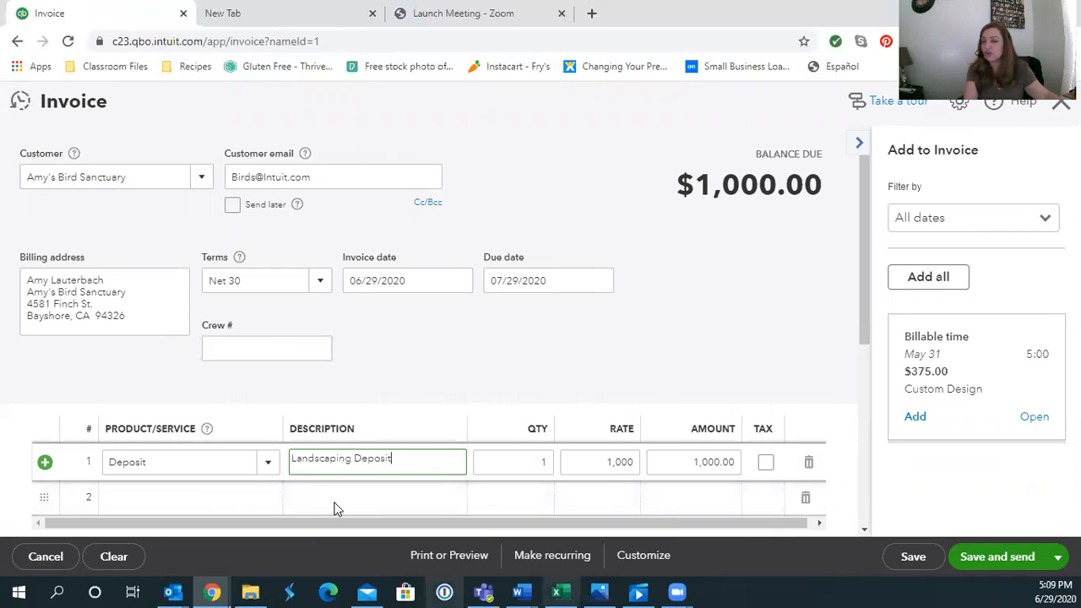
# Save and close invoice 1038, then start another invoice for the customer
pyautogui.scroll(-3, 680, 439)
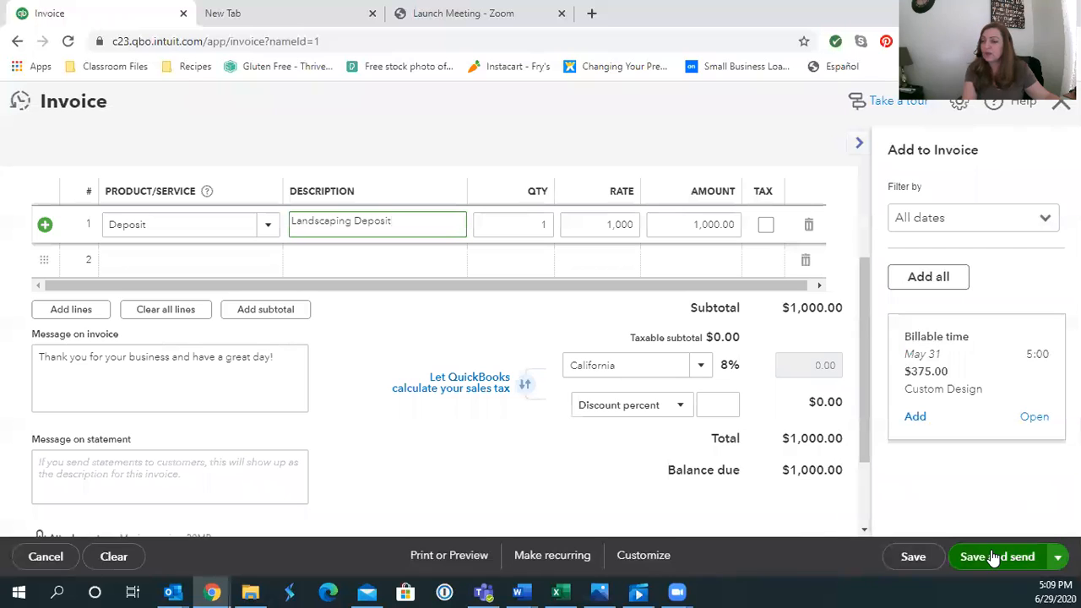
pyautogui.click(1056, 559)
pyautogui.click(963, 507)
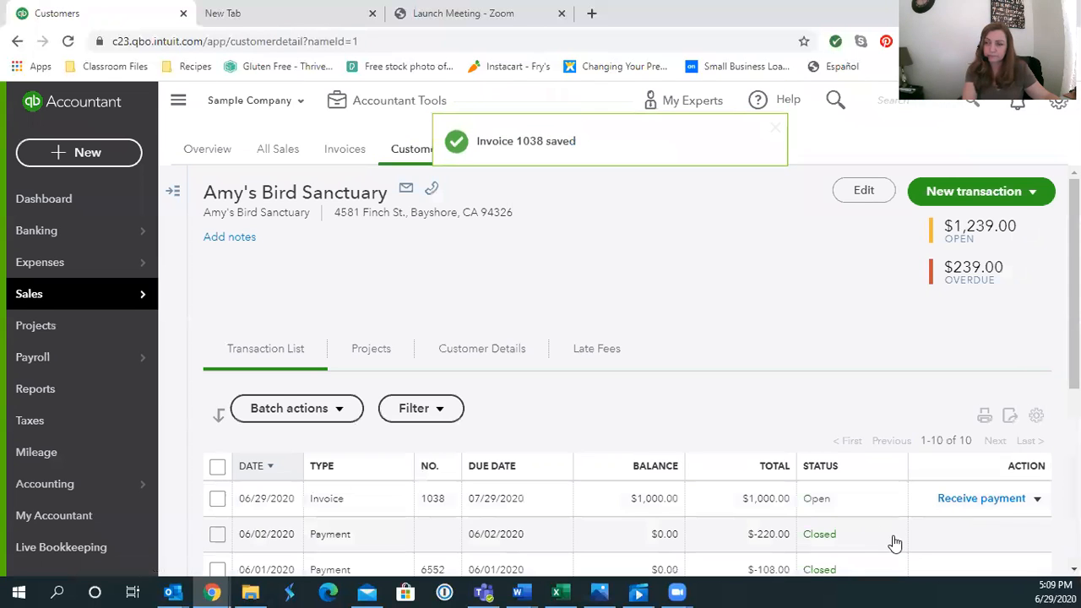
pyautogui.click(1039, 197)
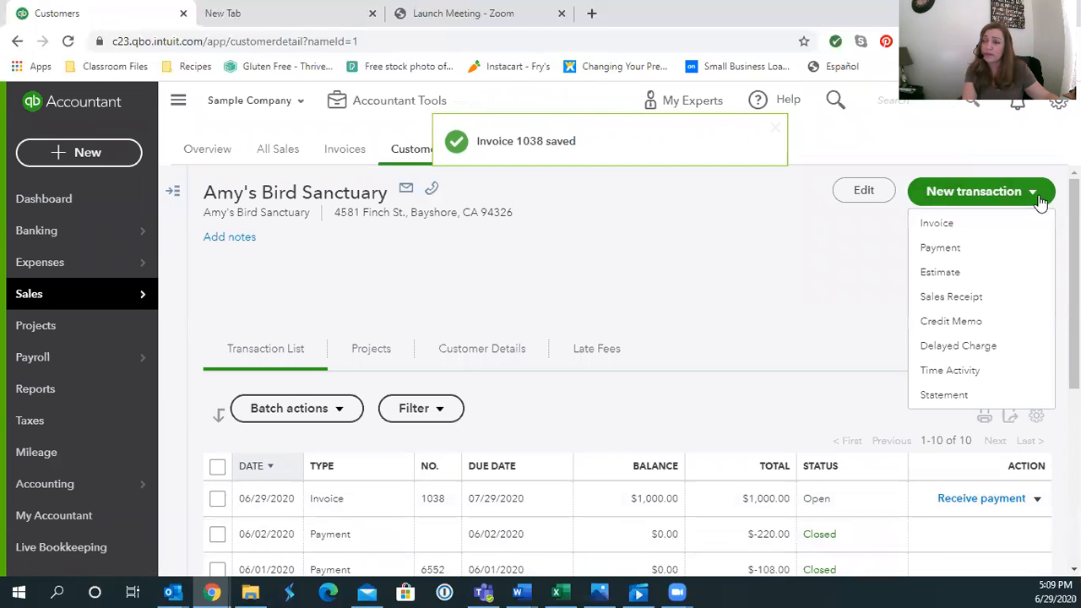
pyautogui.click(939, 224)
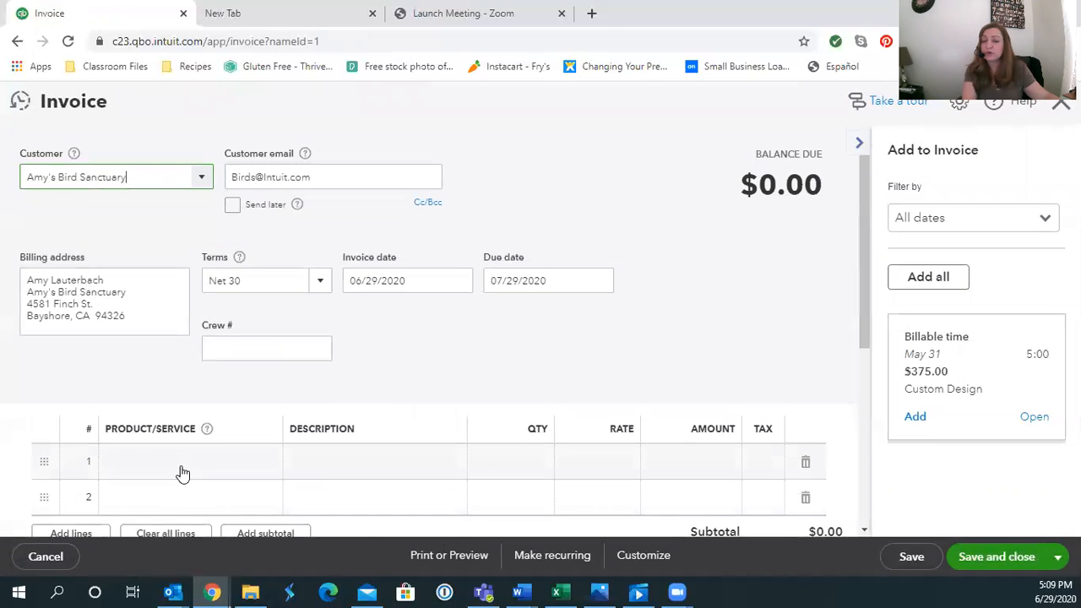
# Add a Landscaping:Installation line at rate 2,500, making the balance $2,500.00
pyautogui.click(183, 473)
pyautogui.write('lan')
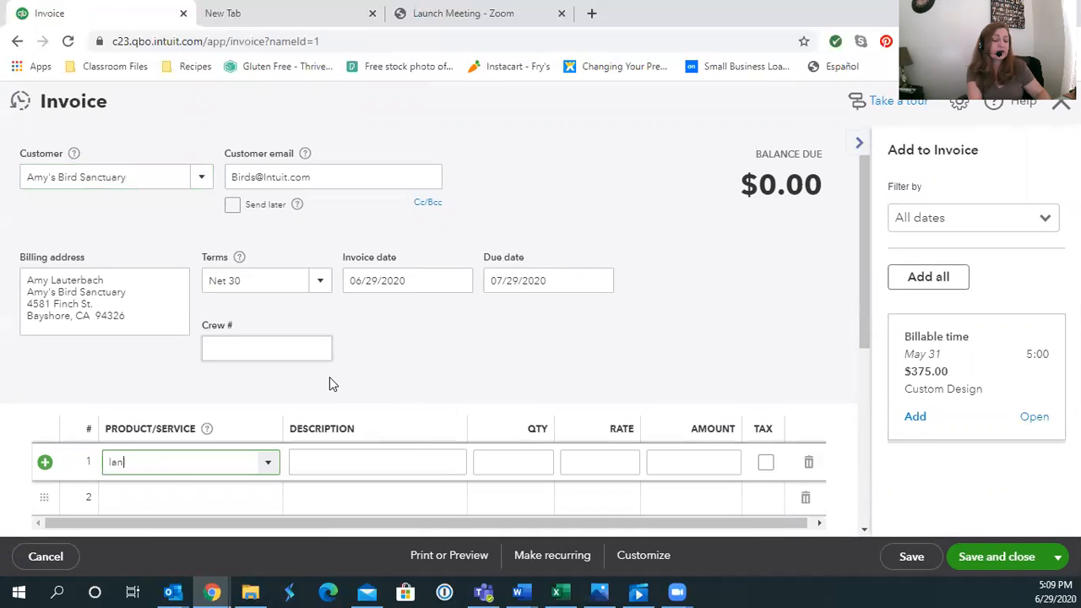
pyautogui.write('dscaping:Gardening')
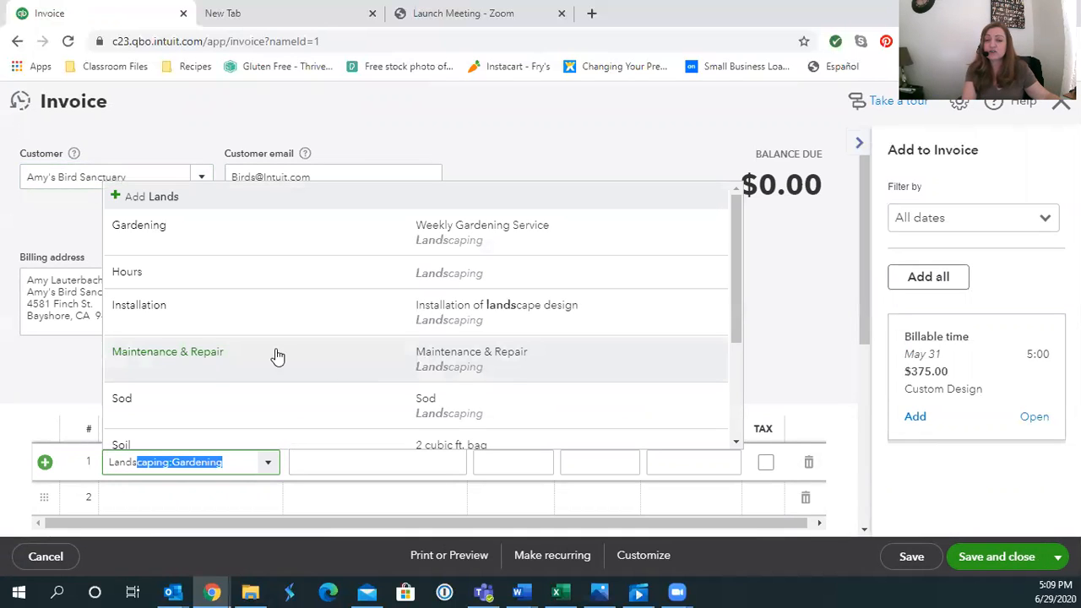
pyautogui.click(212, 326)
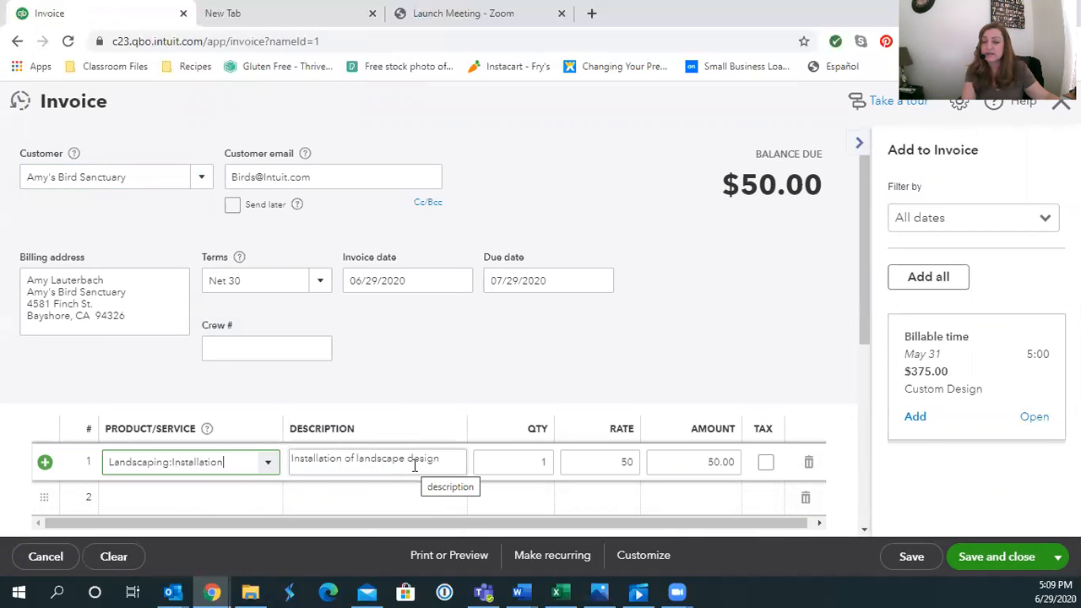
pyautogui.click(584, 464)
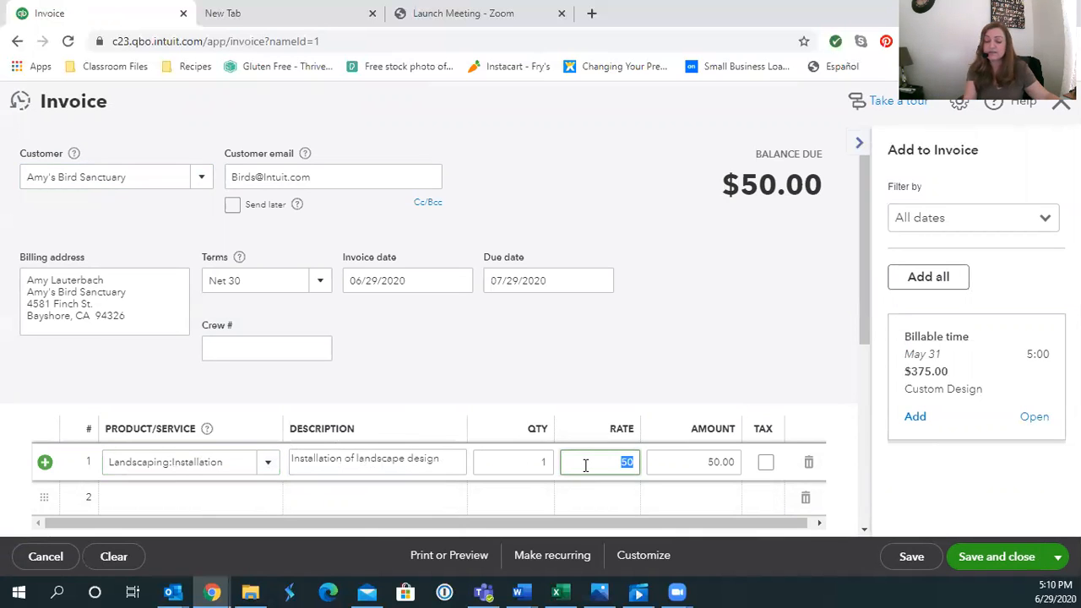
pyautogui.write('2500')
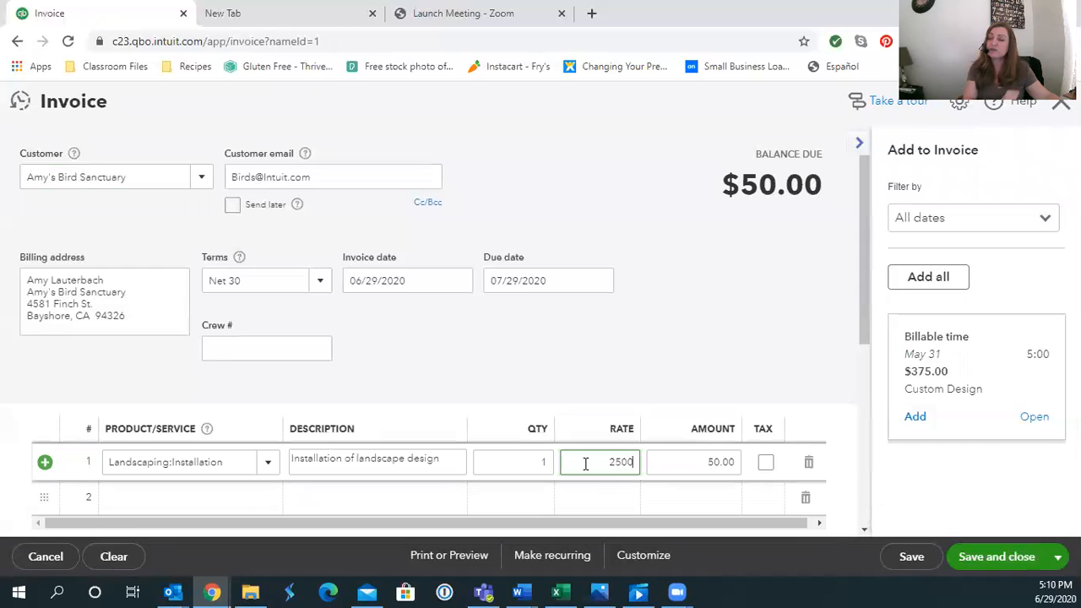
pyautogui.click(665, 353)
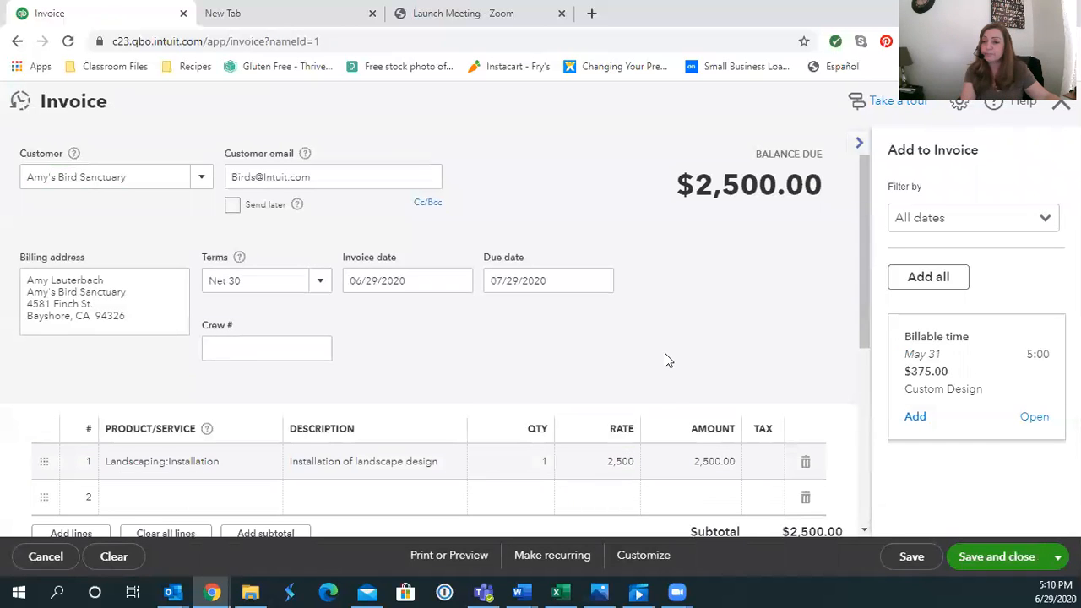
pyautogui.write('c')
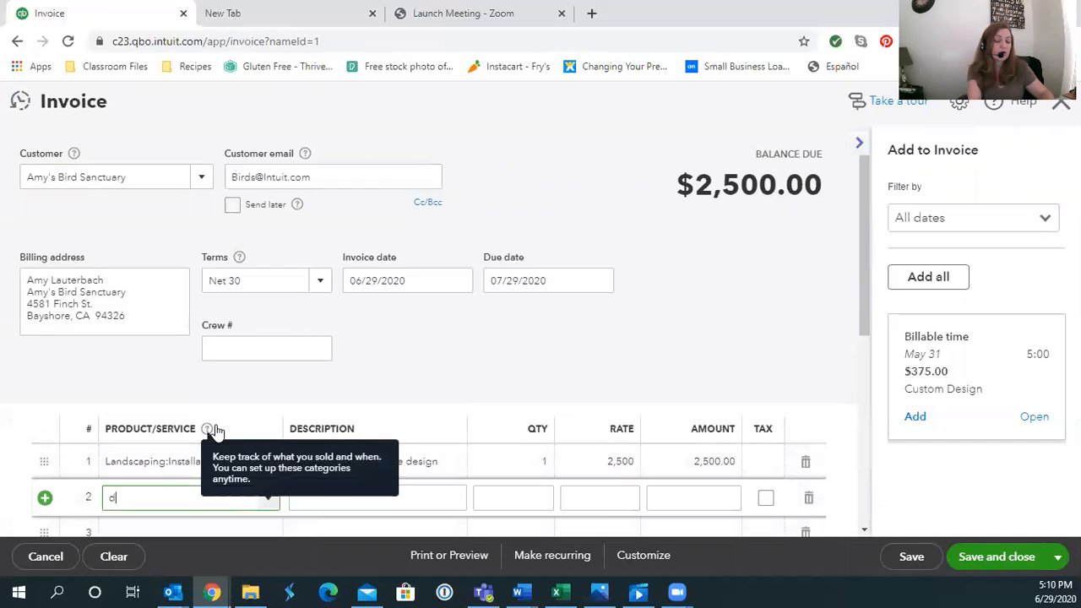
pyautogui.write('osit')
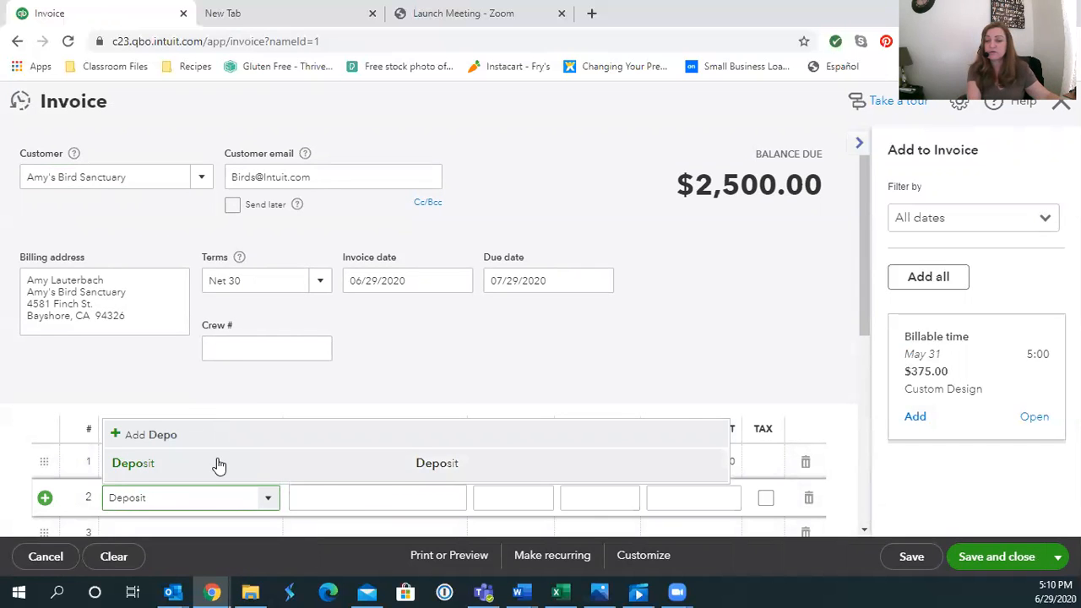
# Add a Deposit line at rate -1,000, reducing the balance to $1,500.00
pyautogui.click(217, 464)
pyautogui.click(594, 491)
pyautogui.press('BackSpace')
pyautogui.write('-1000')
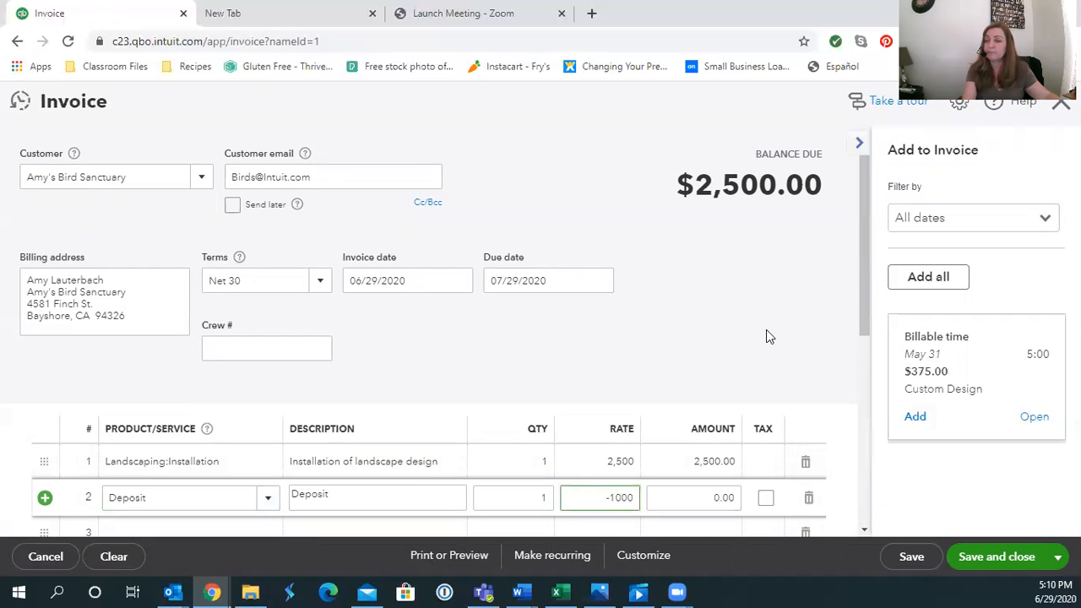
pyautogui.click(766, 330)
# Toggle tax on and off for the installation line, then save and close the invoice
pyautogui.scroll(-2, 768, 331)
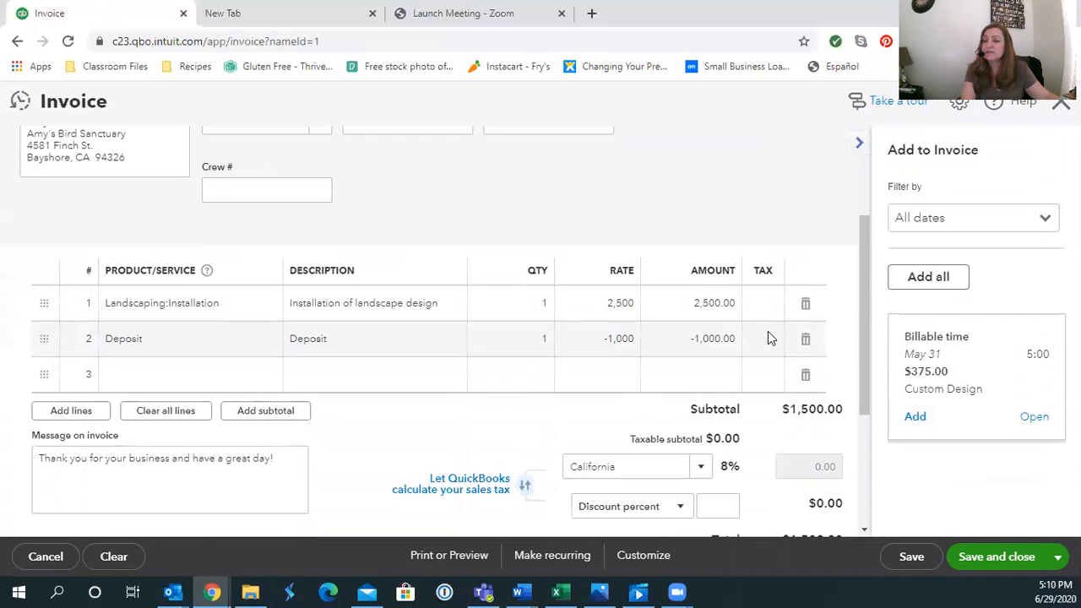
pyautogui.click(767, 306)
pyautogui.click(766, 305)
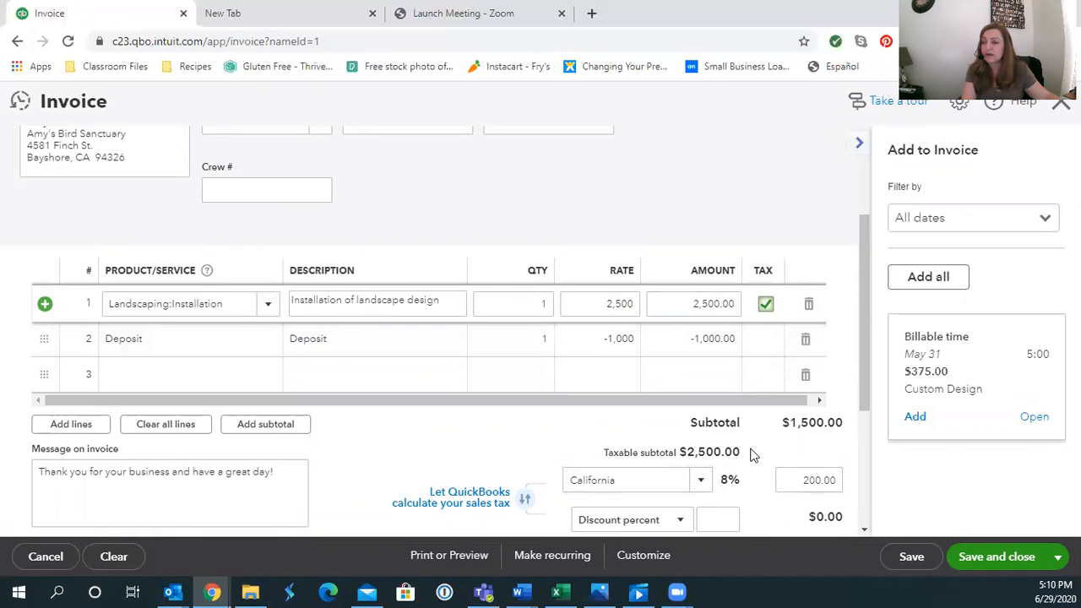
pyautogui.click(765, 304)
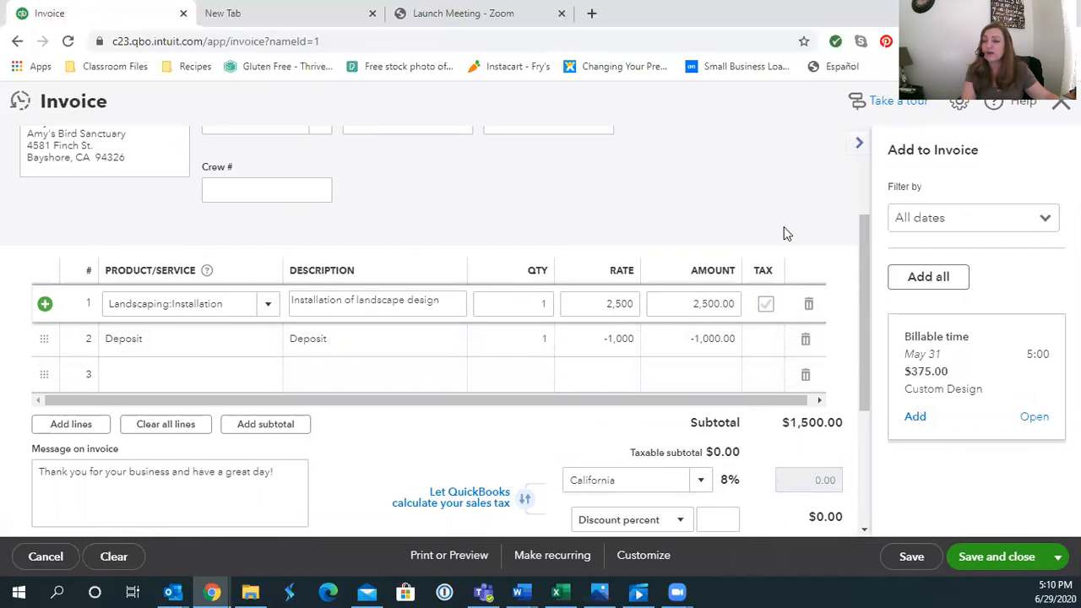
pyautogui.scroll(-3, 784, 235)
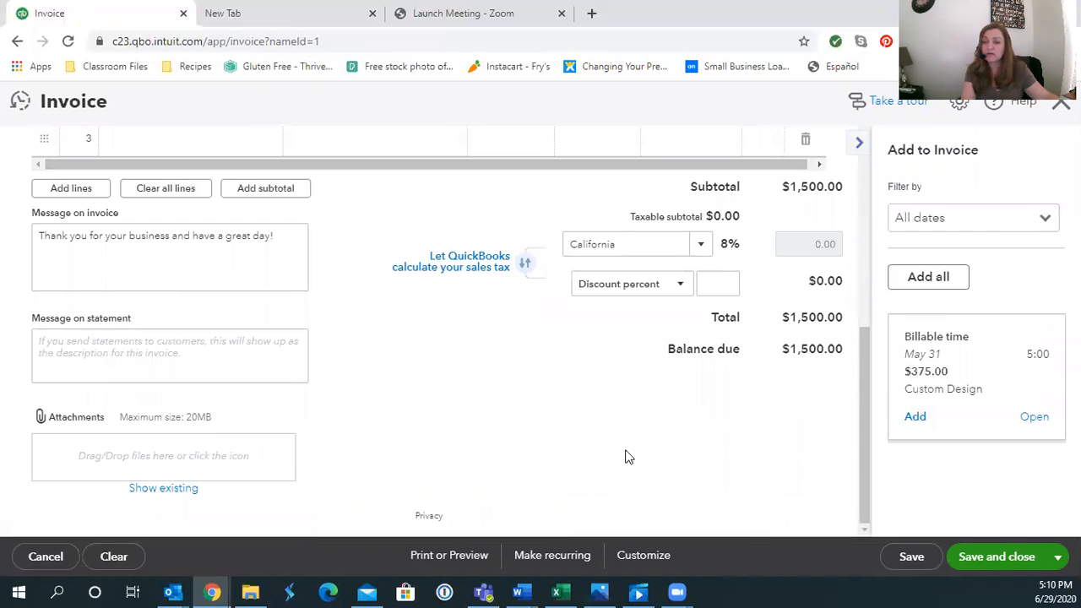
pyautogui.click(1057, 557)
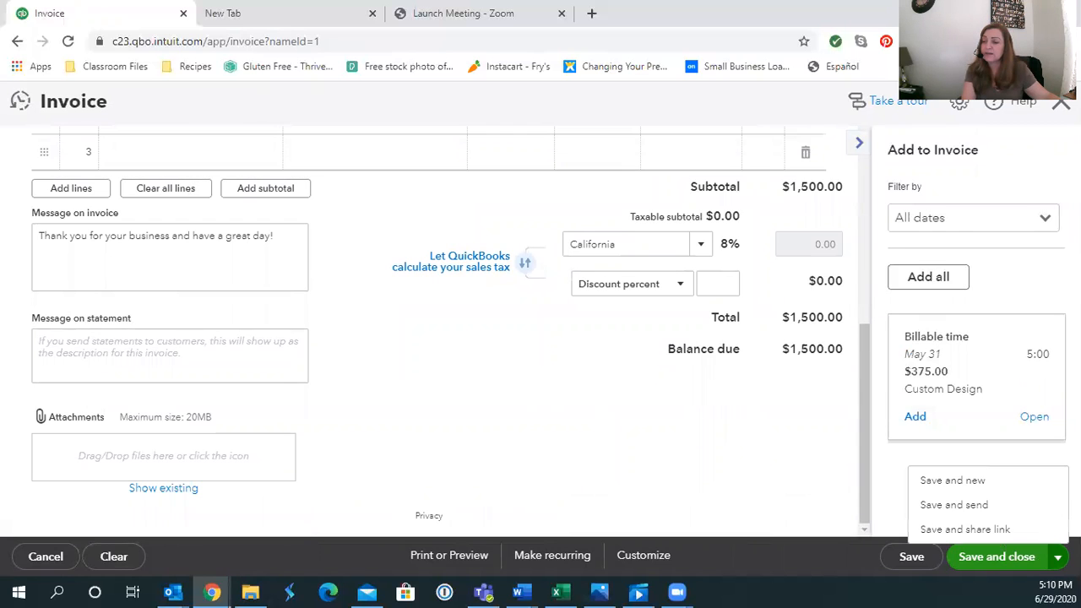
pyautogui.click(990, 559)
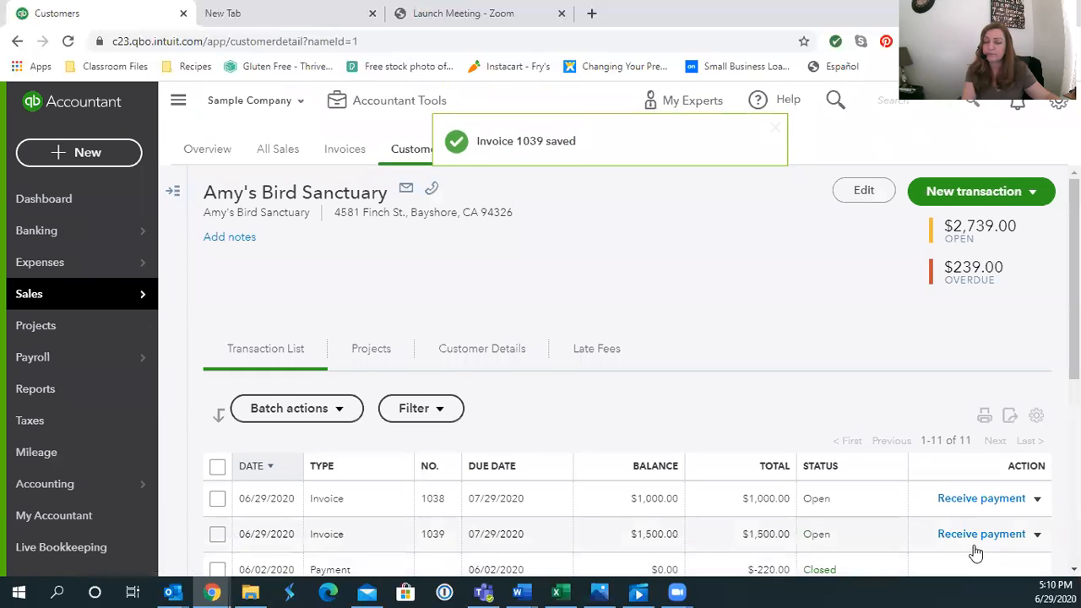